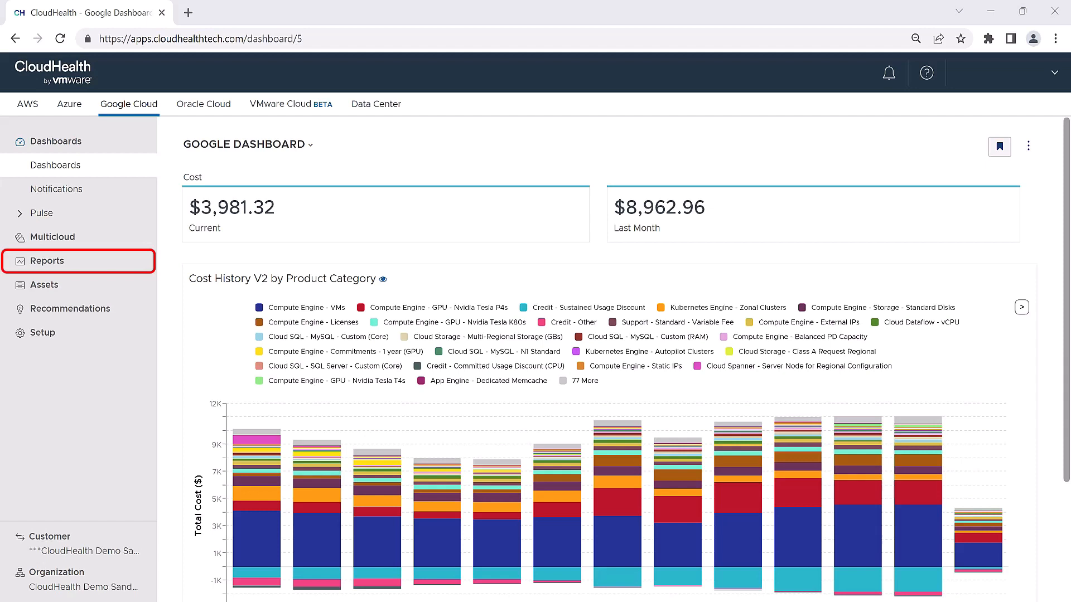
# Open the Google Cloud cost history report.
pyautogui.click(47, 261)
pyautogui.click(40, 285)
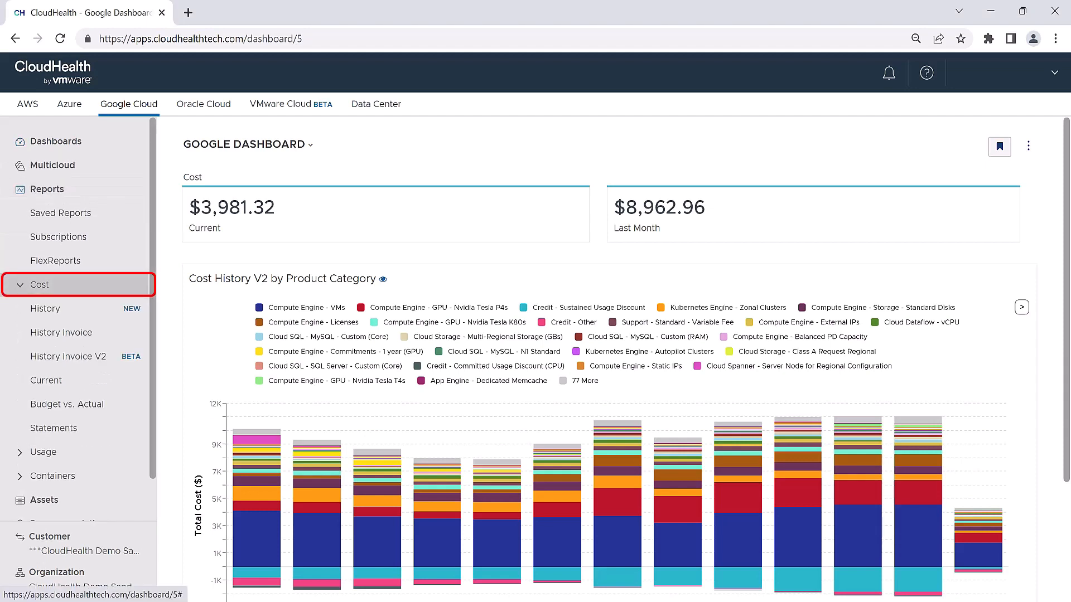
pyautogui.click(45, 309)
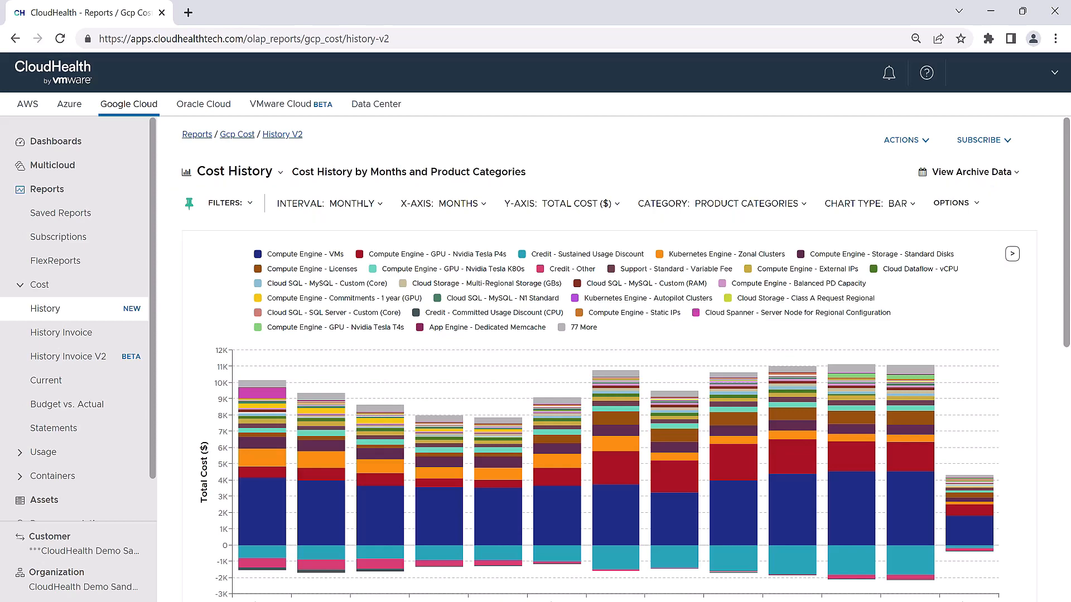
# Examine the monthly total cost data table below the cost history chart.
pyautogui.scroll(-10, 608, 357)
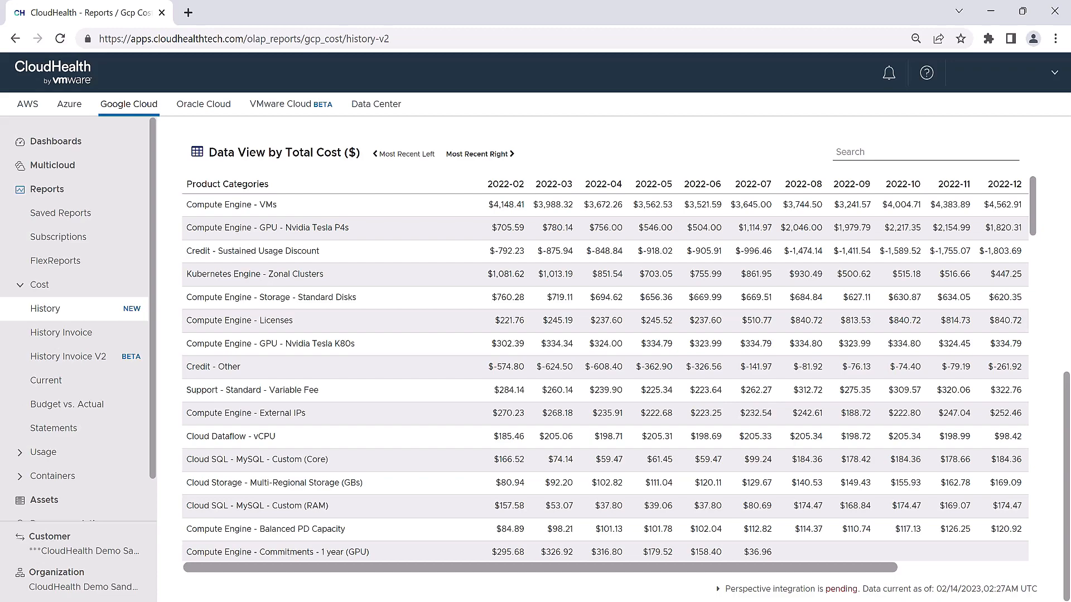
pyautogui.scroll(7, 613, 334)
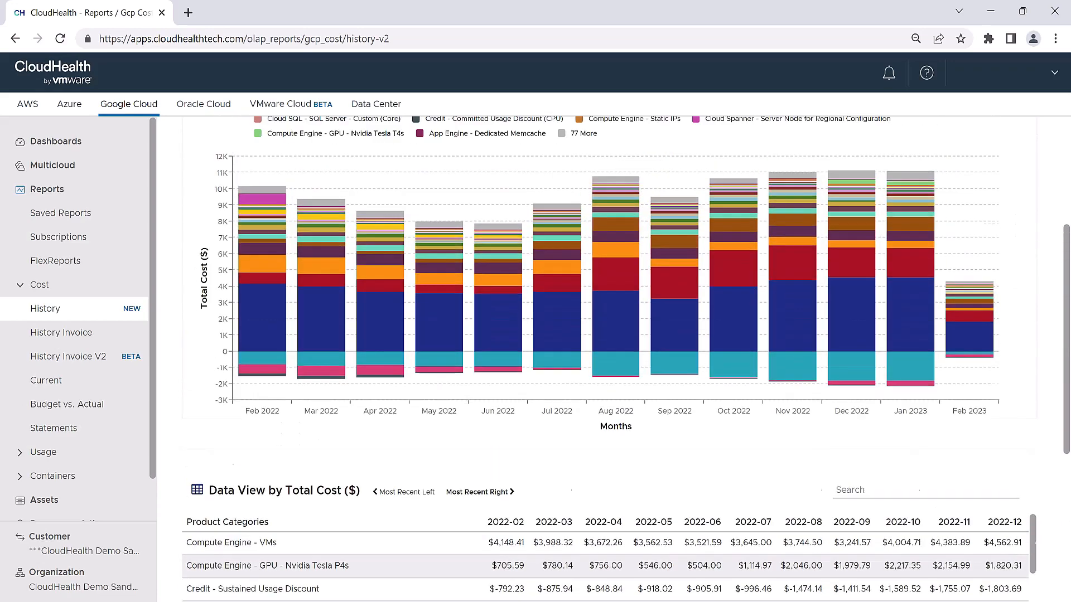
pyautogui.scroll(2, 613, 357)
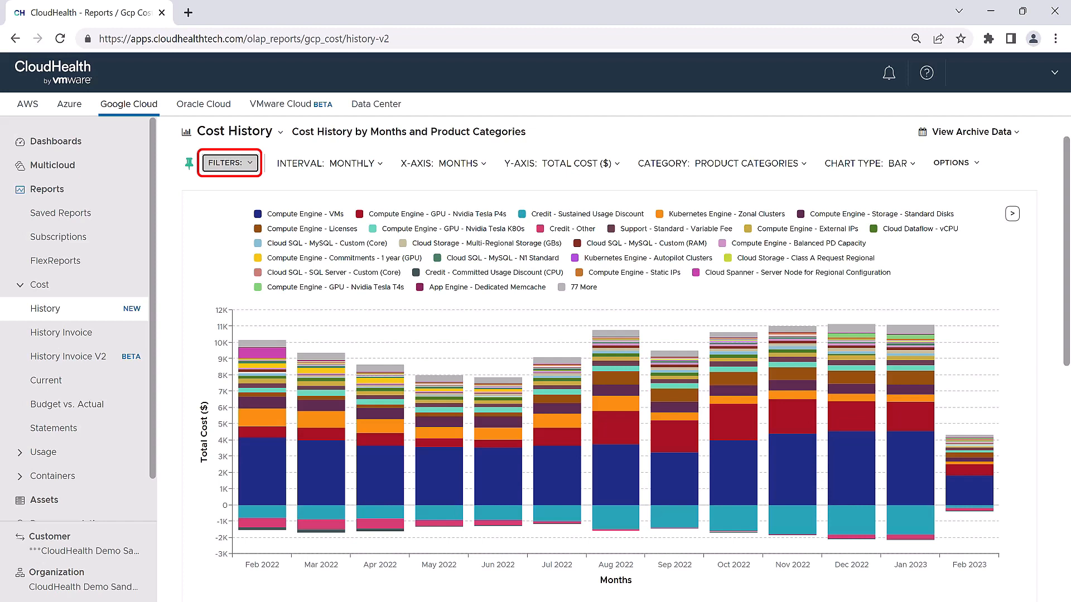
# Filter the report by Cloud Products to include all App Engine items, BigQuery - Analysis, BigQuery - Active Storage and Cloud Bigtable.
pyautogui.click(230, 163)
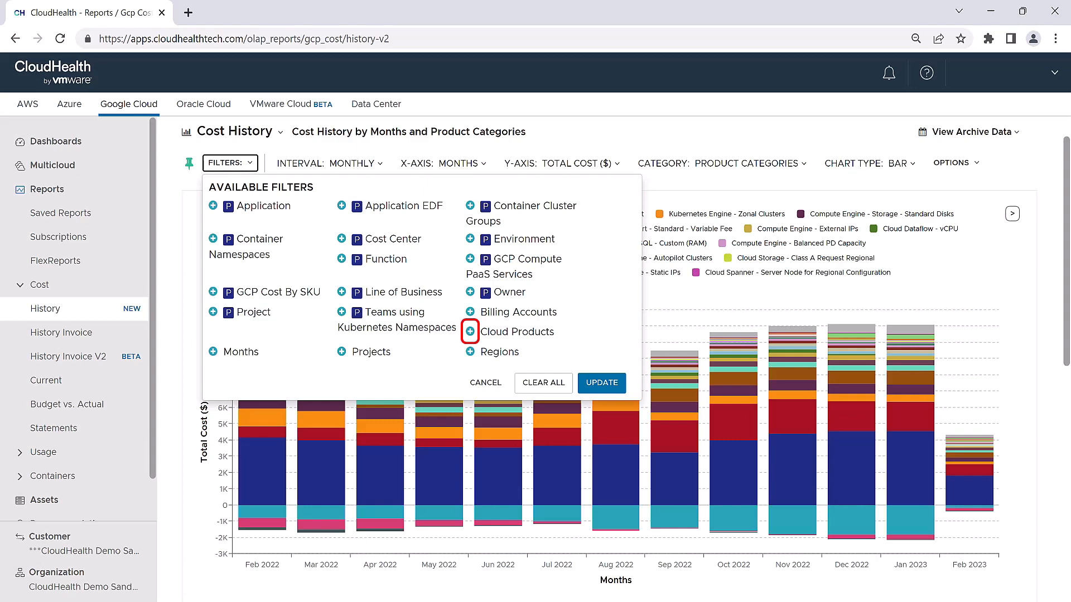
pyautogui.click(471, 332)
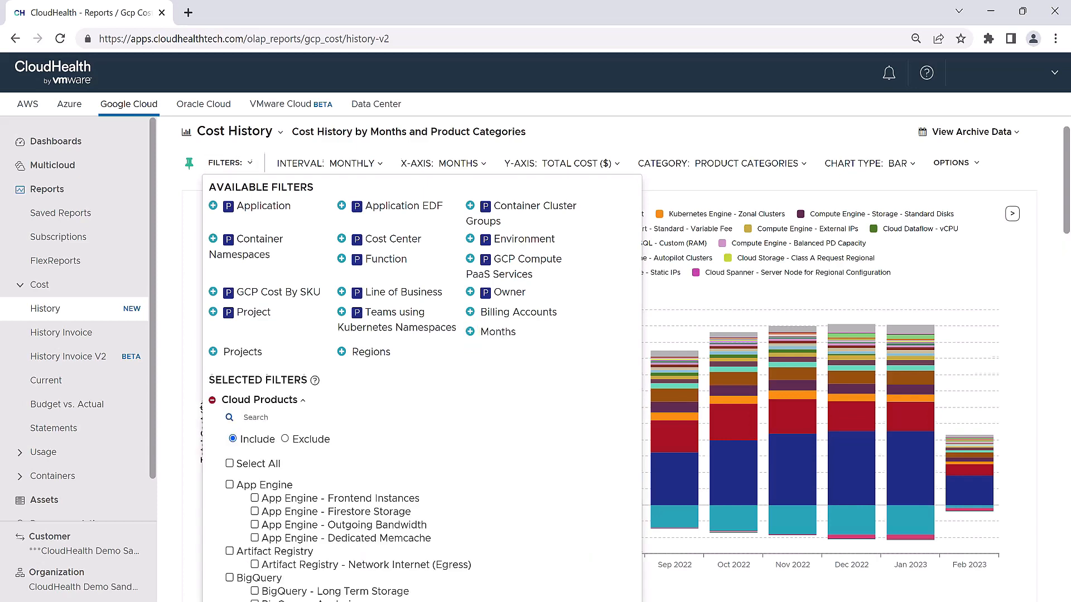
pyautogui.scroll(-4, 611, 357)
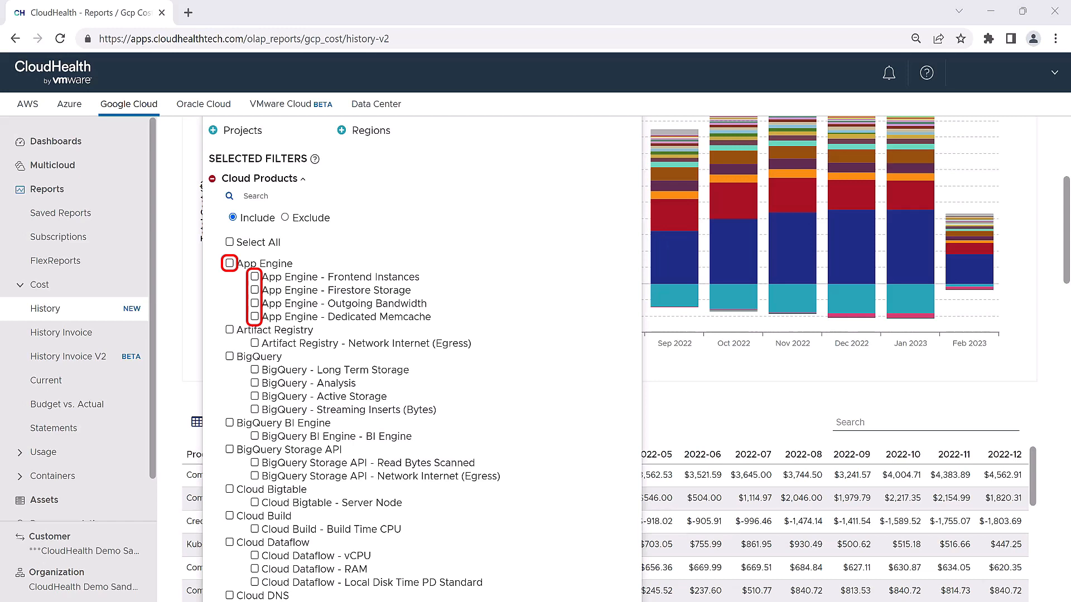
pyautogui.click(229, 264)
pyautogui.click(255, 402)
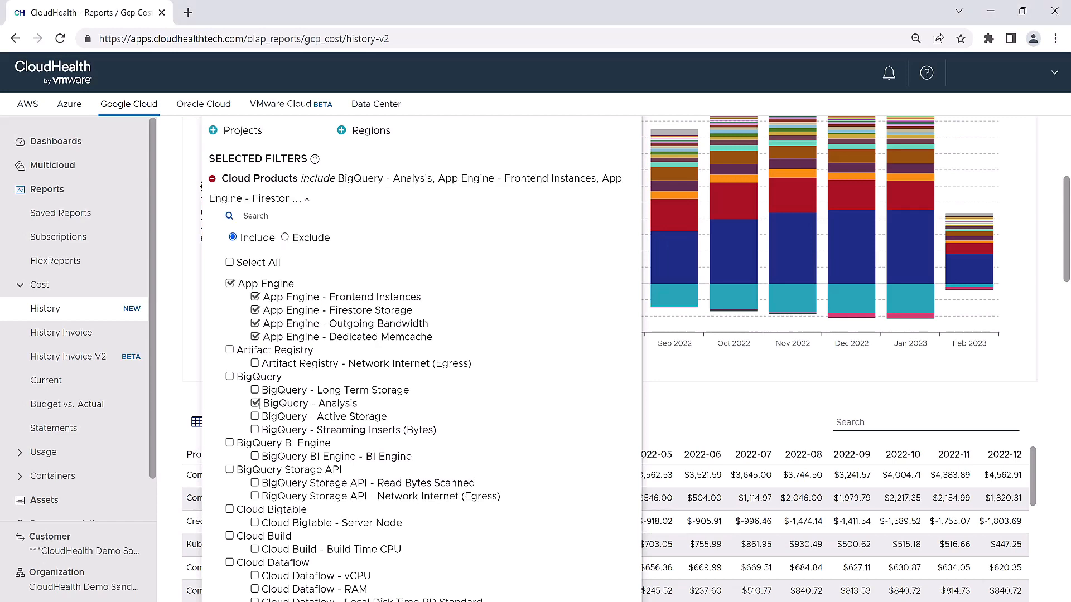
pyautogui.click(255, 416)
pyautogui.click(229, 509)
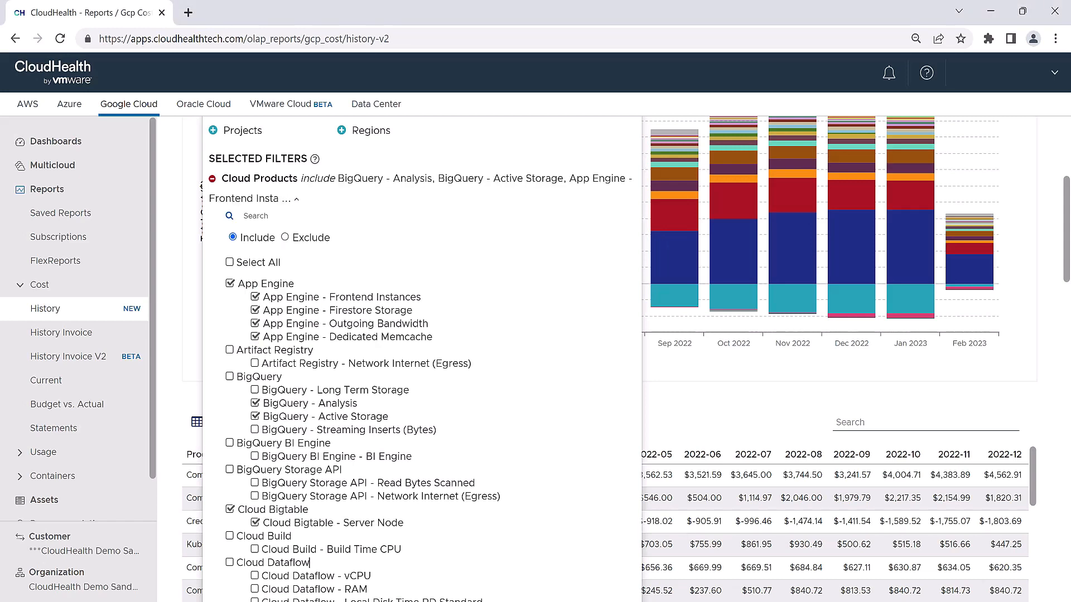
pyautogui.scroll(-5, 309, 267)
pyautogui.scroll(-15, 310, 268)
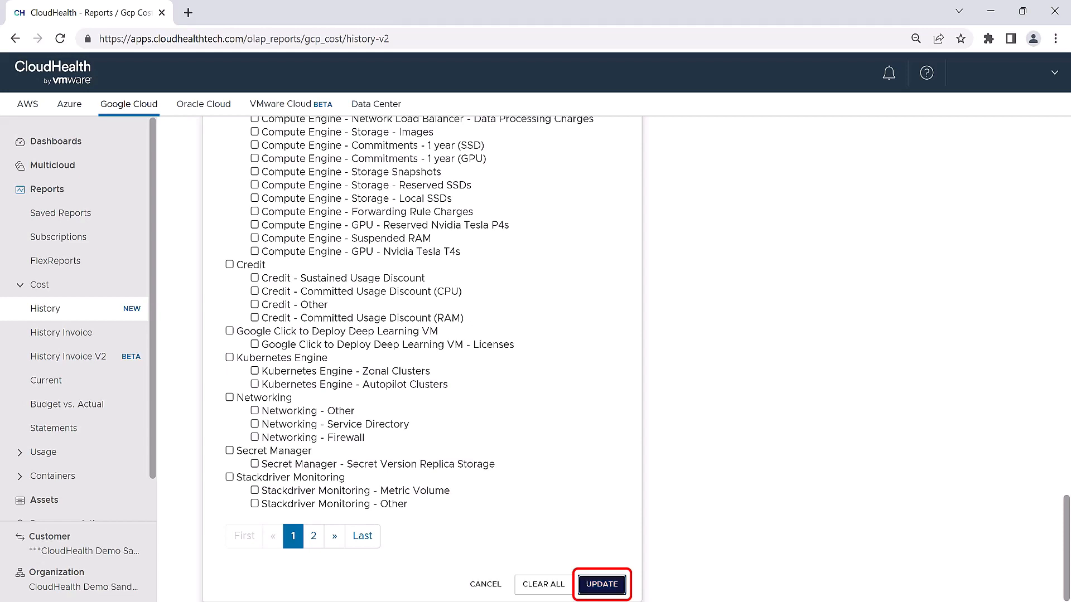
pyautogui.click(602, 584)
pyautogui.scroll(1, 610, 359)
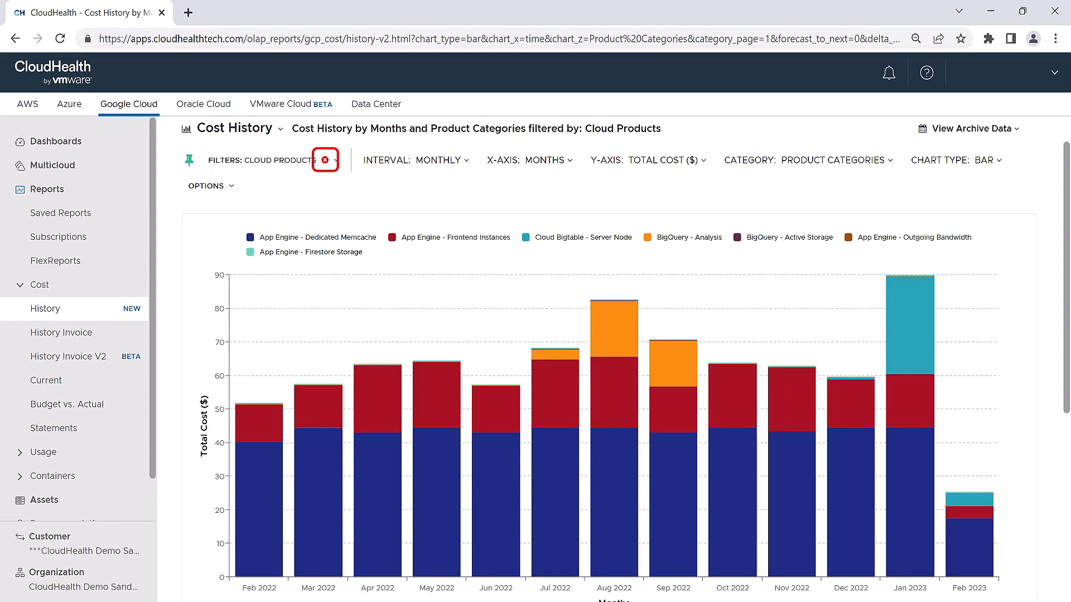
# Remove the Cloud Products filter and view the GCP Cost By SKU filter's choices without applying any.
pyautogui.click(325, 160)
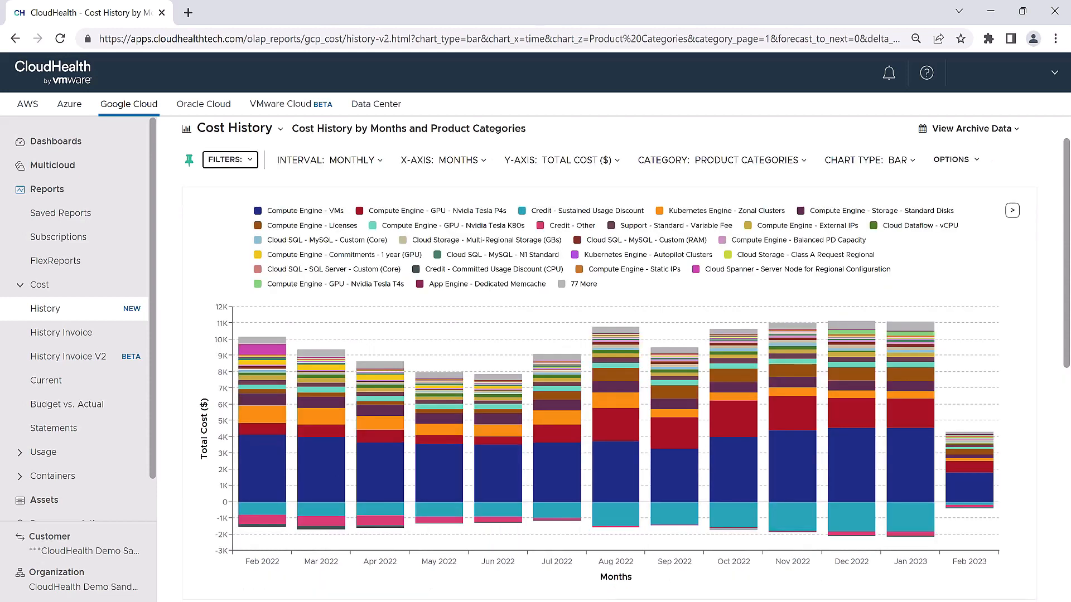
pyautogui.click(230, 160)
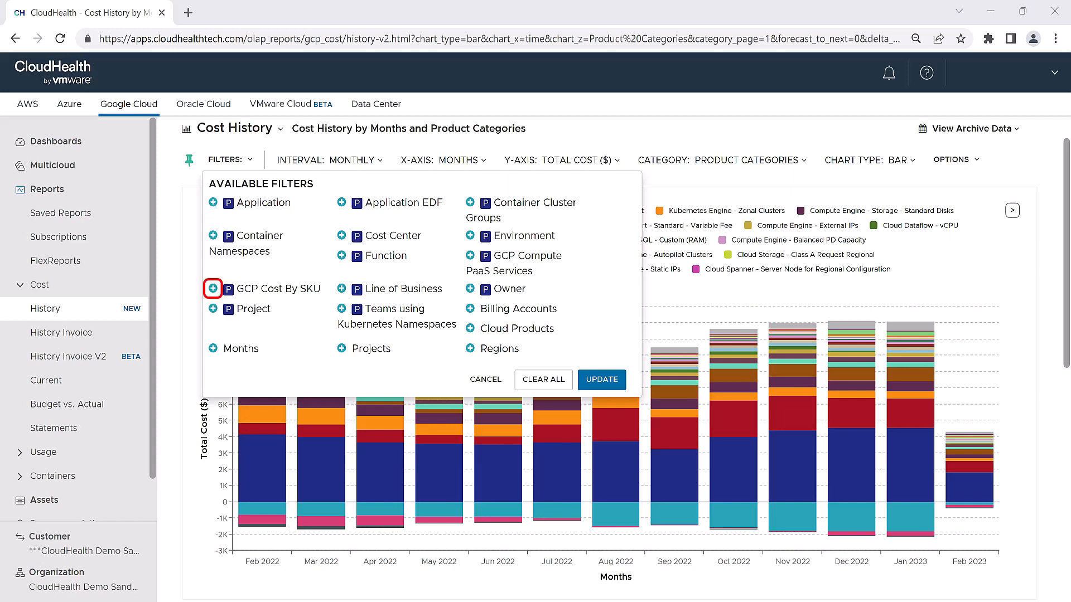
pyautogui.click(213, 289)
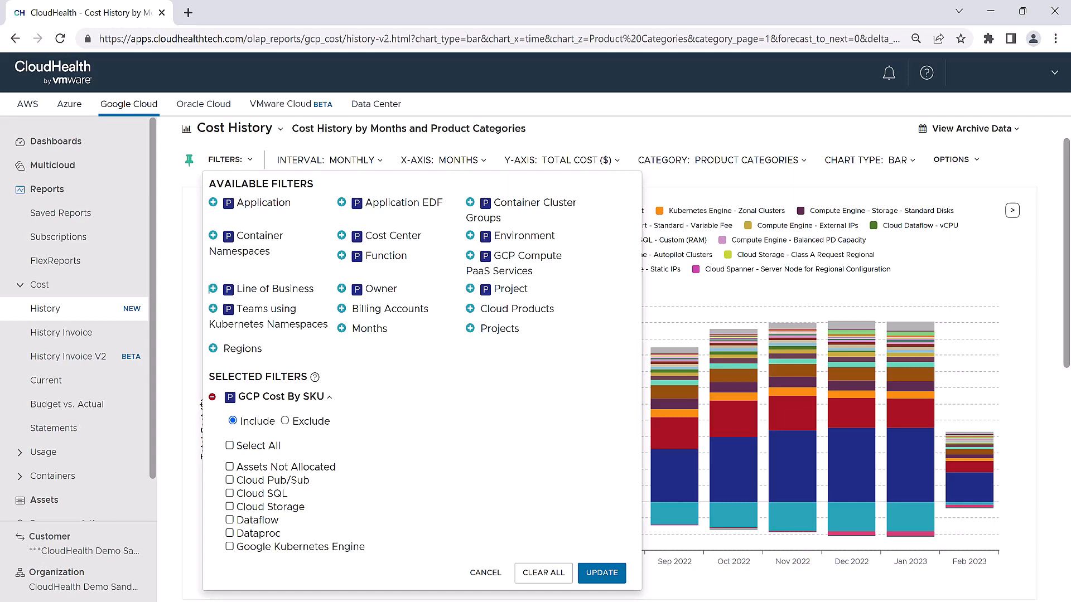
pyautogui.press('Escape')
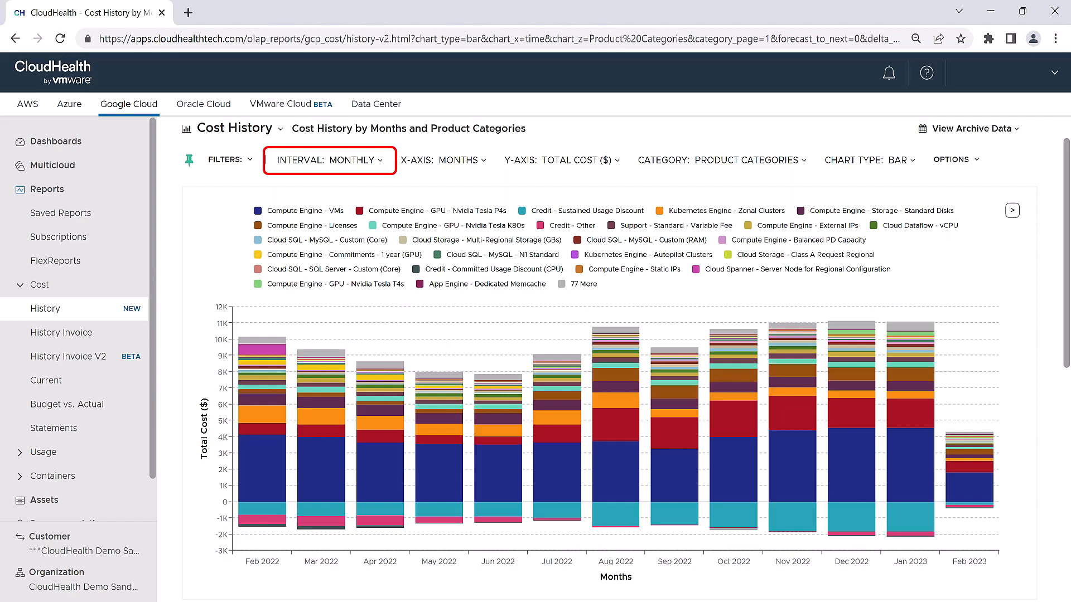
# View the report's interval, X-axis and chart type settings.
pyautogui.click(330, 161)
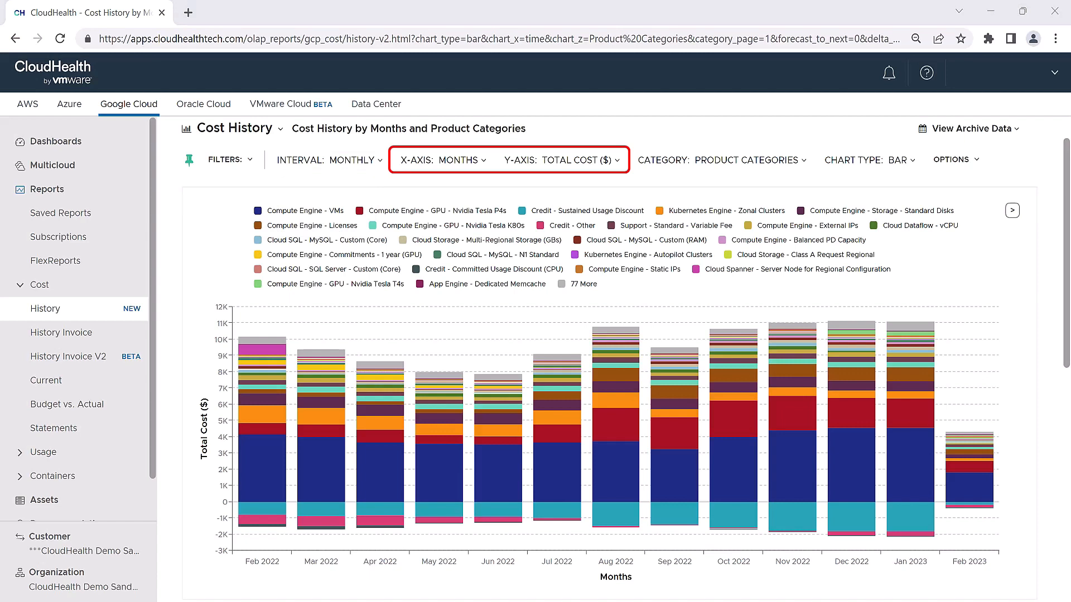
pyautogui.click(443, 161)
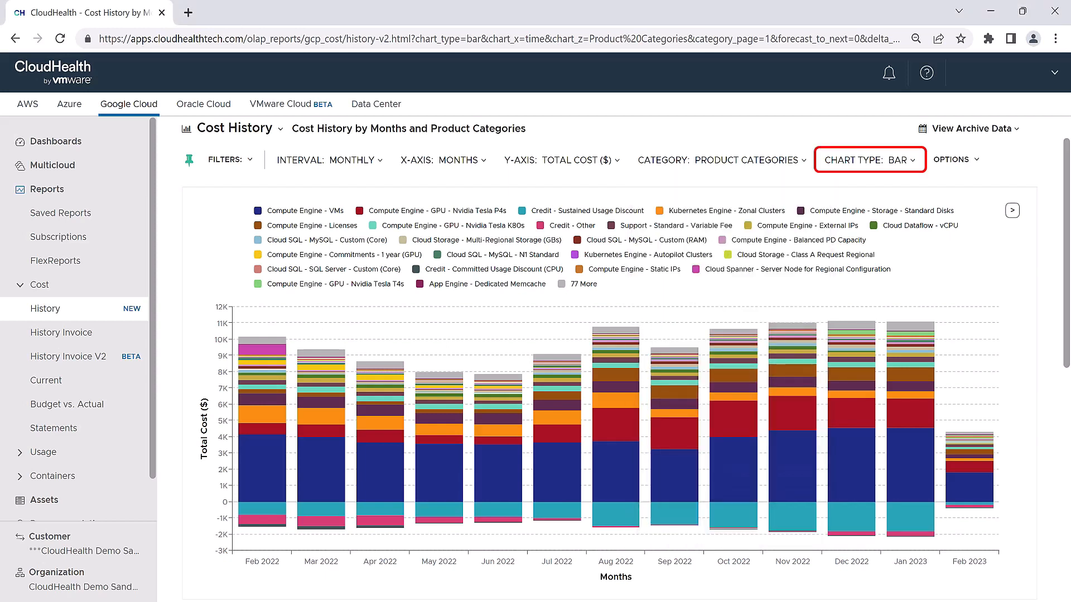
pyautogui.click(870, 160)
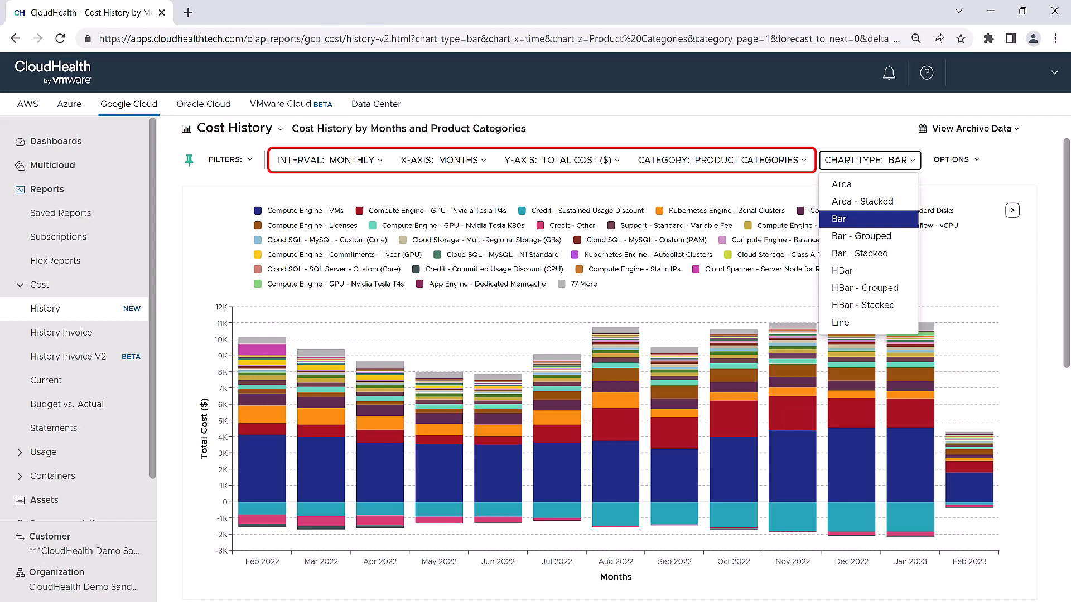
# Set the report to forecast 3 months based on the previous 3 full months.
pyautogui.click(956, 159)
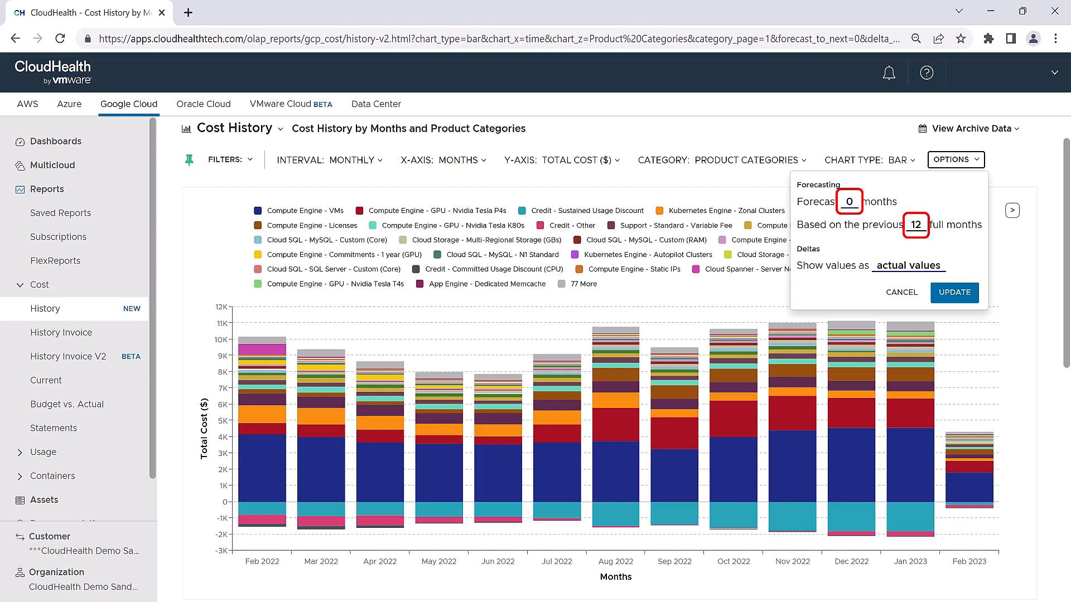
pyautogui.click(849, 202)
pyautogui.write('3')
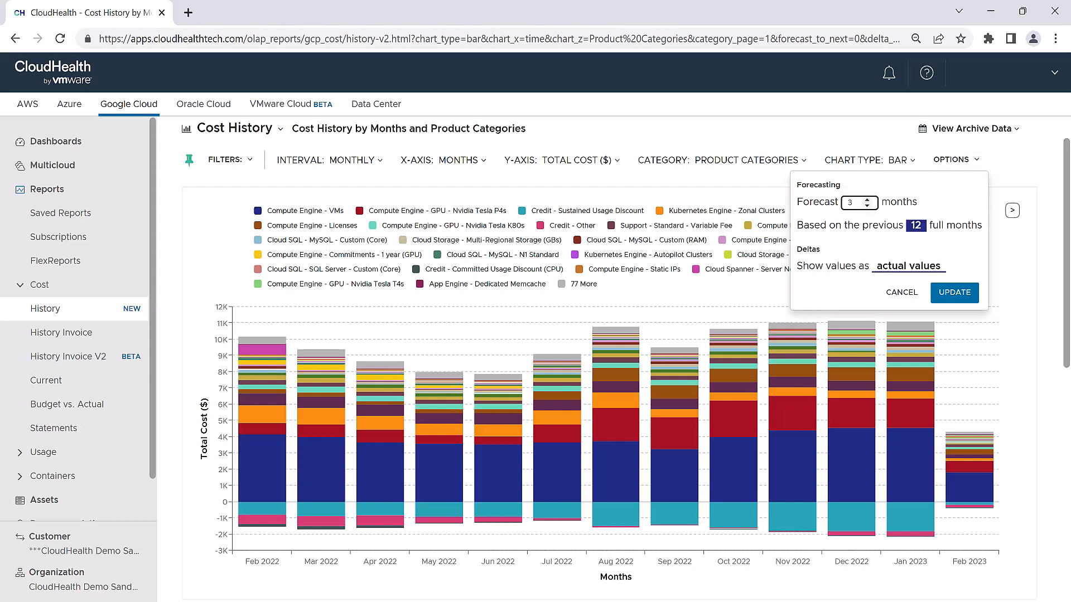
pyautogui.click(916, 224)
pyautogui.write('3')
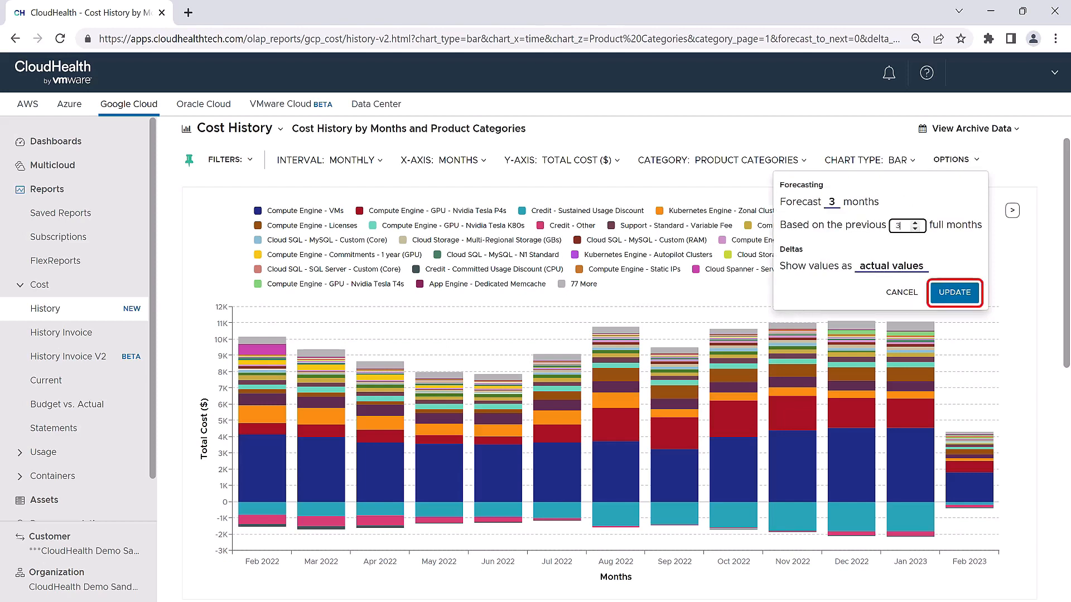
pyautogui.press('Return')
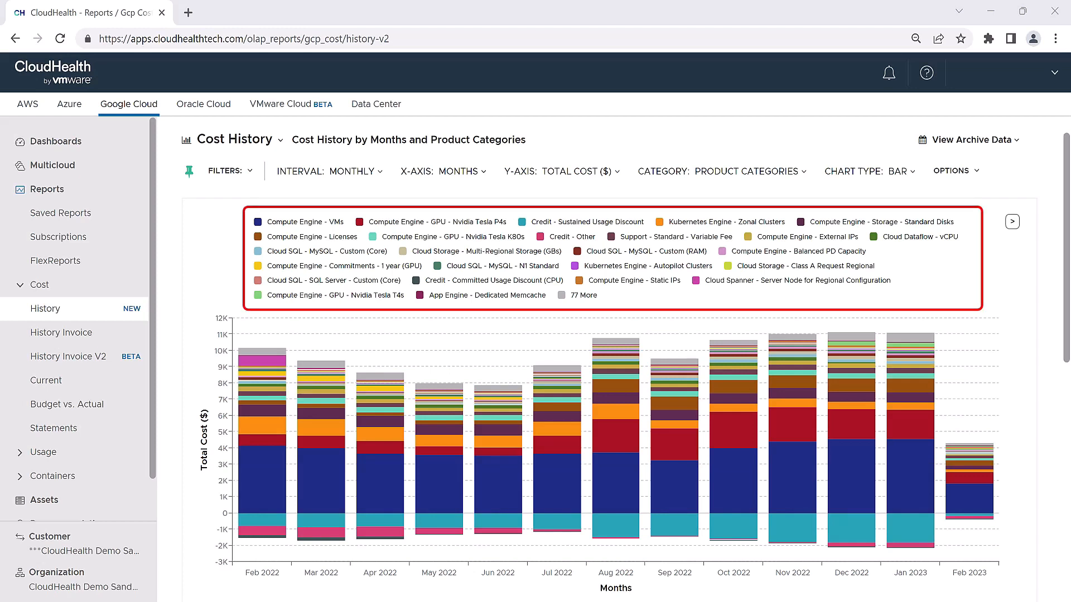
# Toggle and isolate the Compute Engine - VMs series in the cost chart, and restore all series.
pyautogui.moveTo(439, 485)
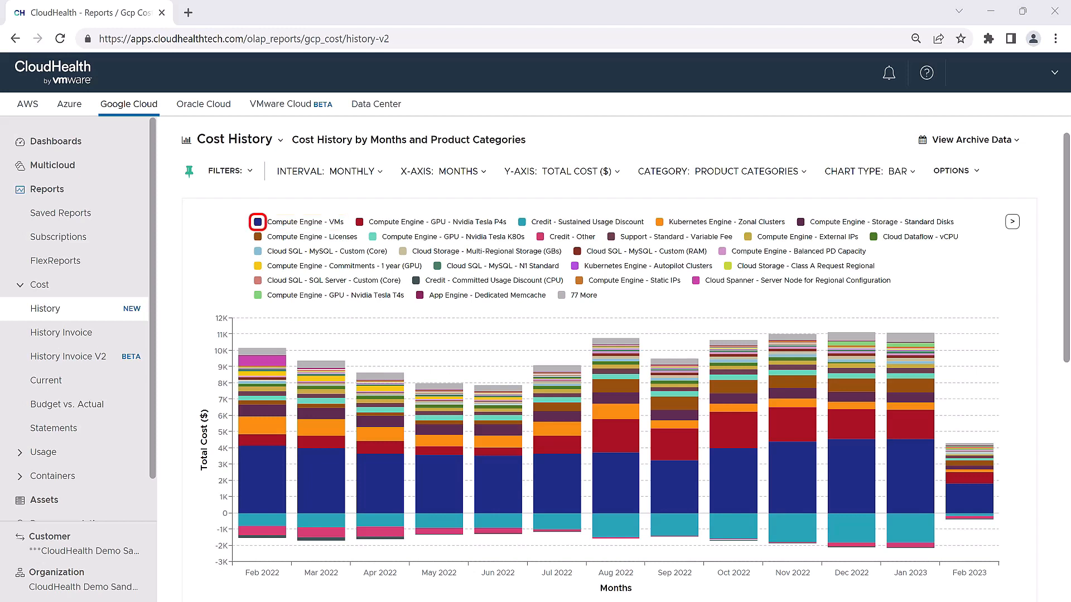
pyautogui.click(258, 222)
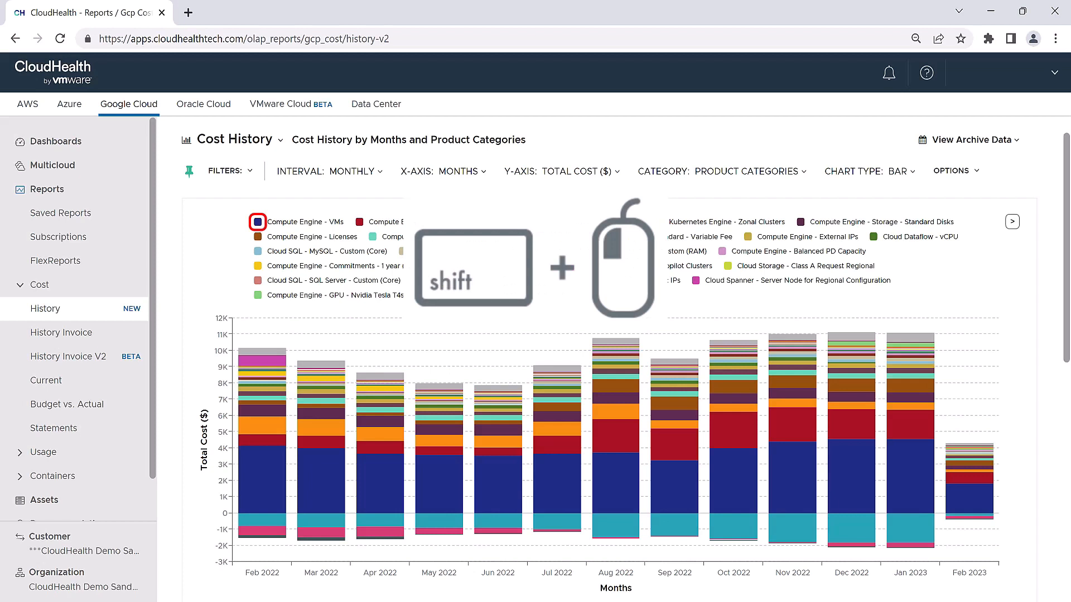
pyautogui.keyDown('shift'); pyautogui.click(257, 222); pyautogui.keyUp('shift')
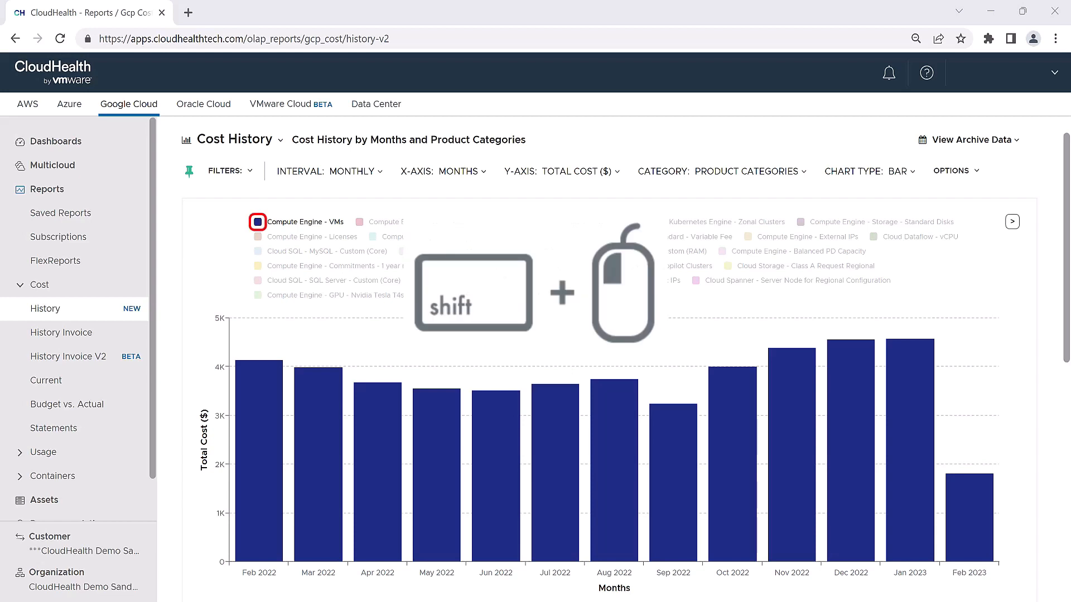
pyautogui.keyDown('shift'); pyautogui.click(258, 222); pyautogui.keyUp('shift')
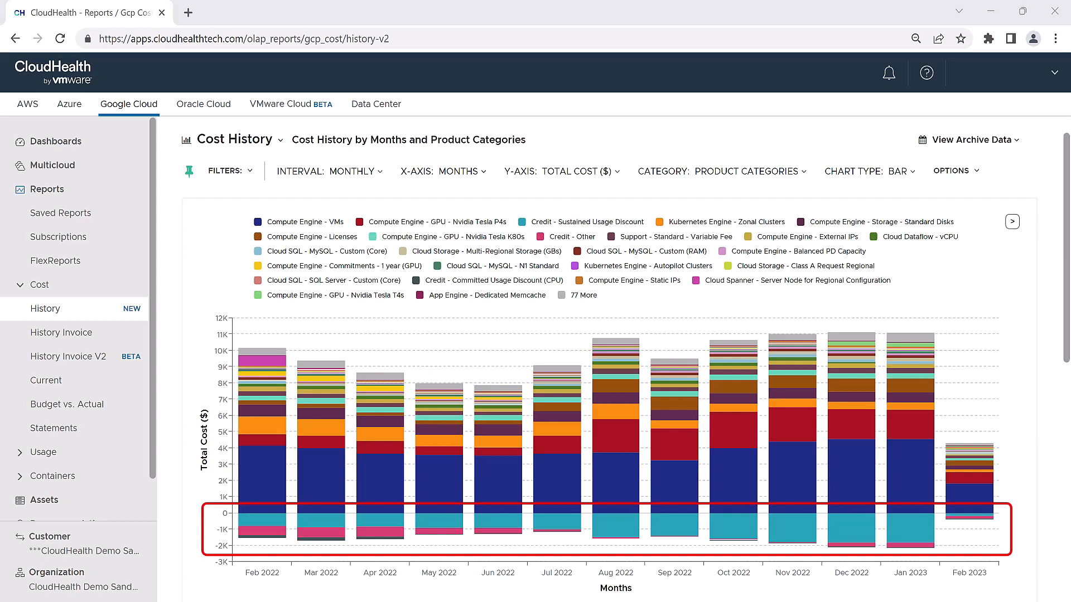
# Share the cost history report and open its subscription options.
pyautogui.moveTo(618, 526)
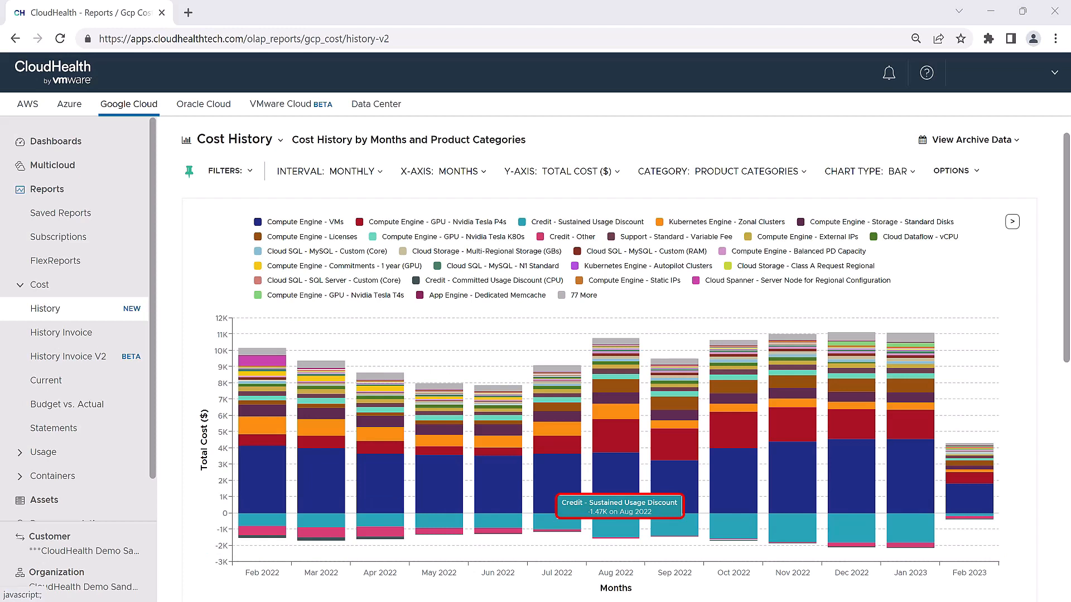
pyautogui.scroll(1, 613, 391)
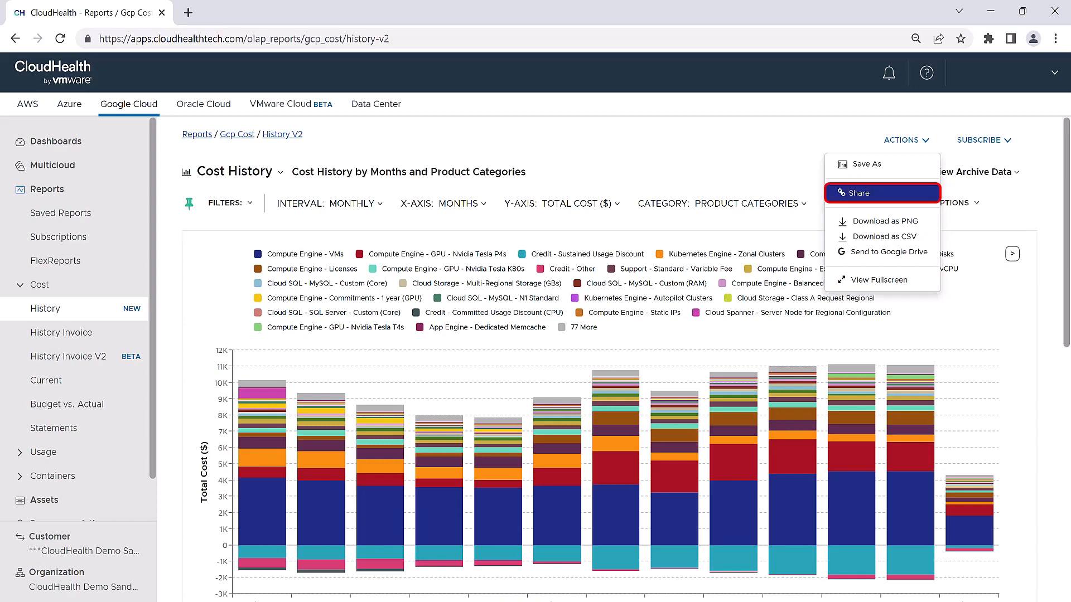
pyautogui.click(882, 193)
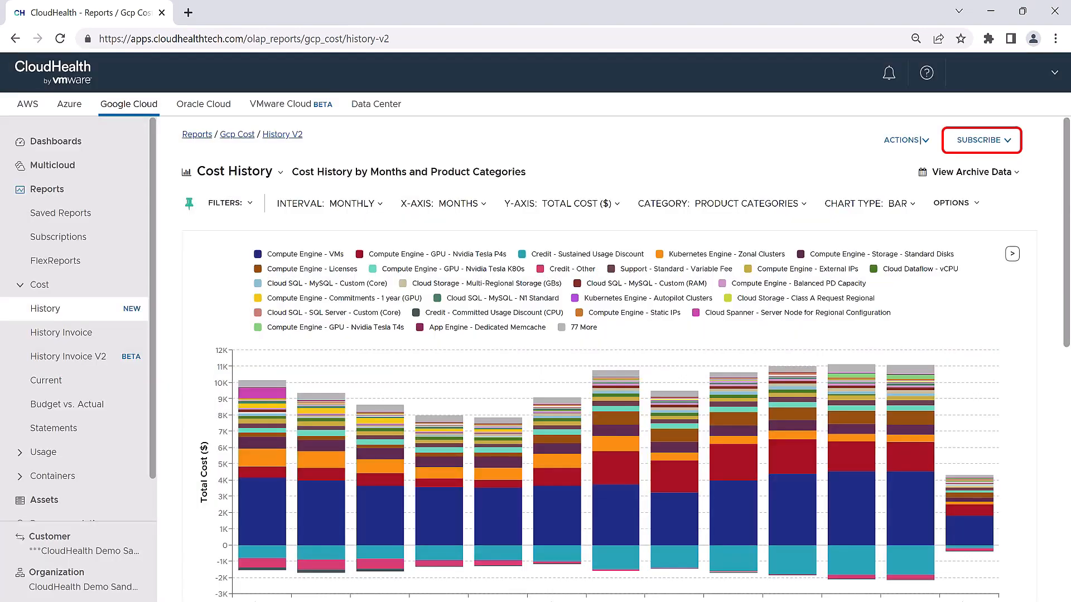
pyautogui.click(983, 140)
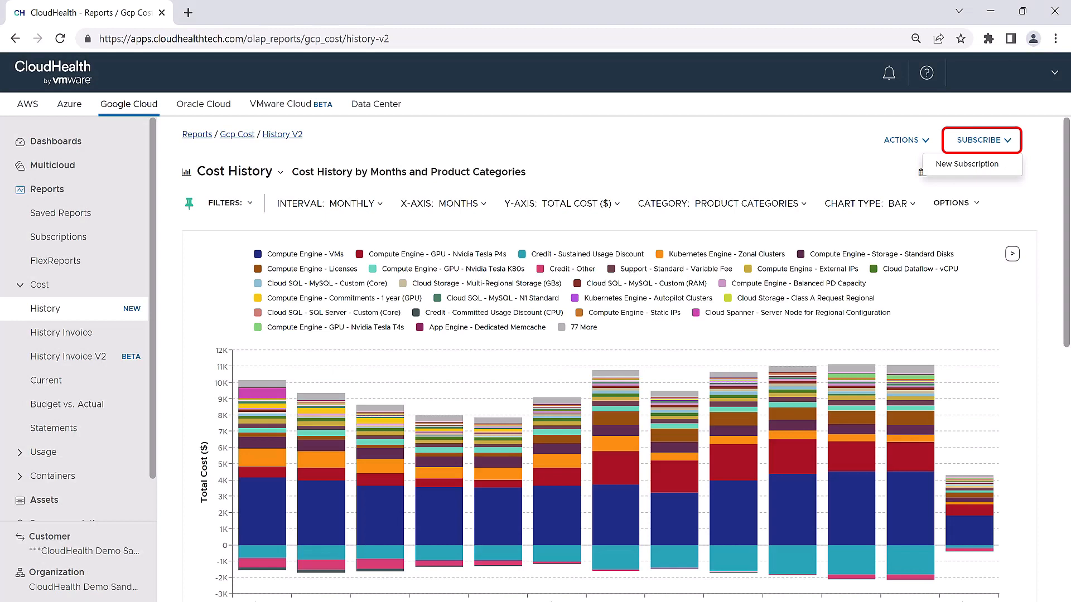